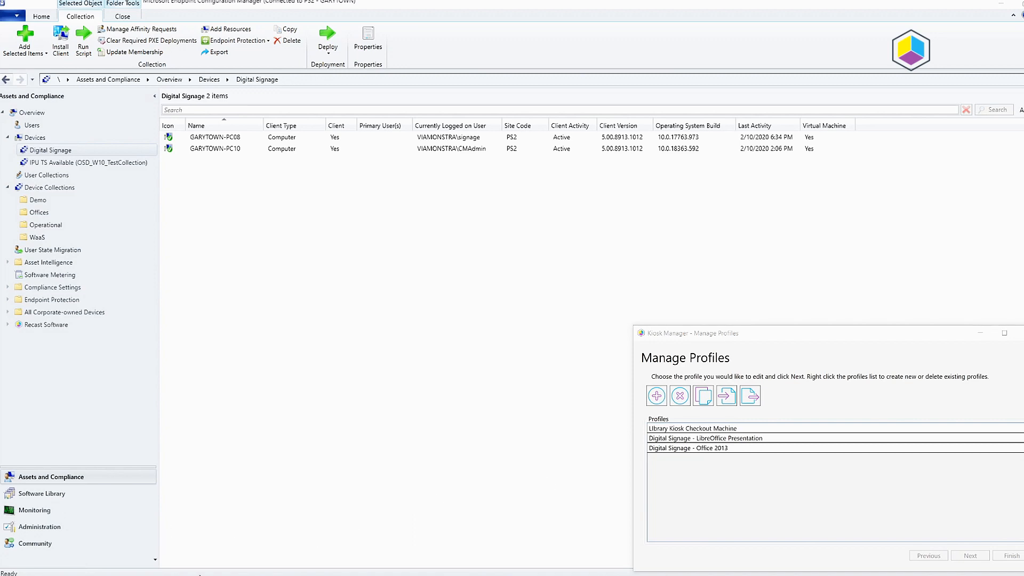
Show the PC10 and PC08 virtual machines, view the PowerPoint presentation in PC10's Signage folder, close it, and minimize both machines.
left_click(174, 550)
mouse_move(291, 546)
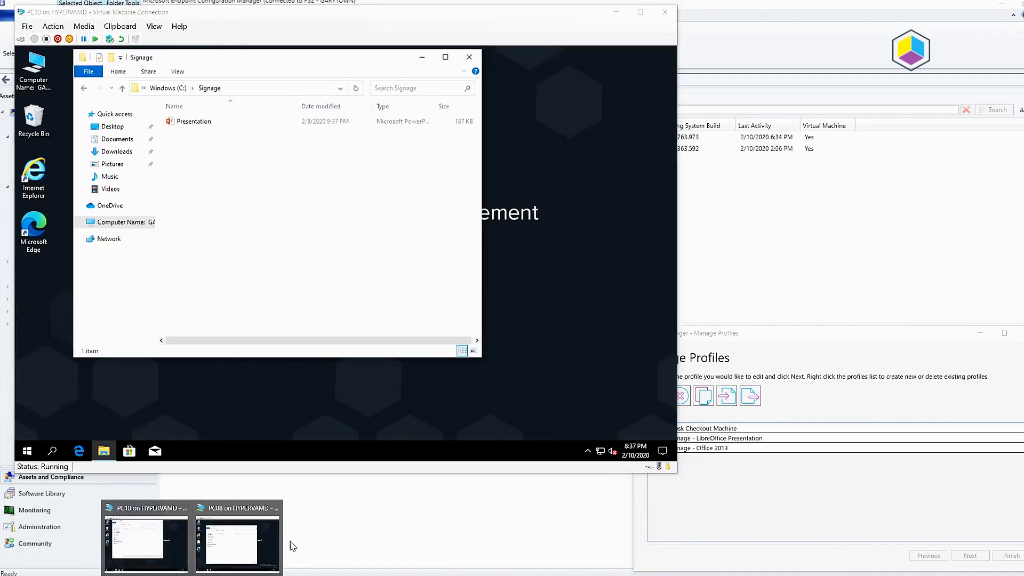
left_click(255, 541)
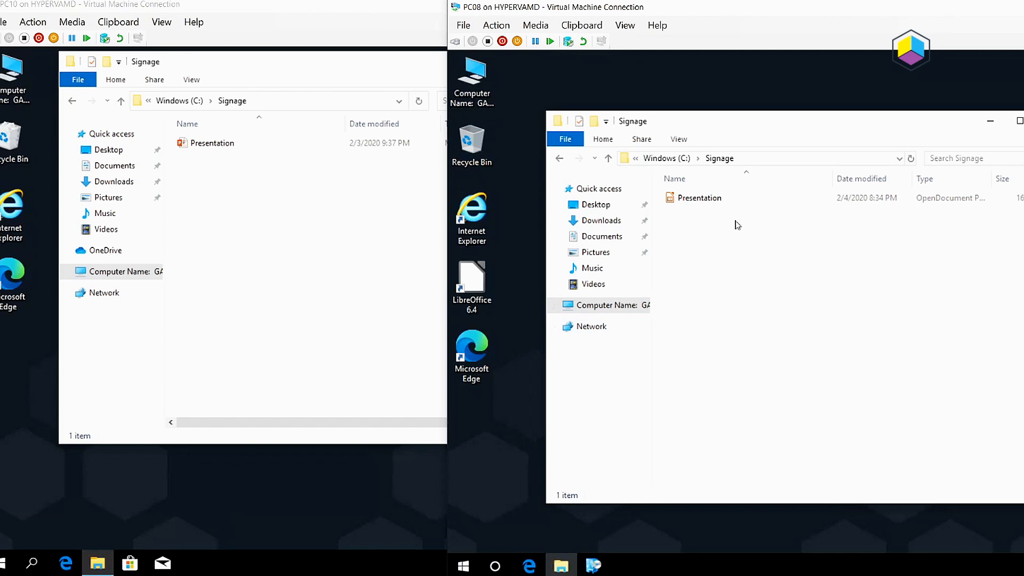
left_click(214, 145)
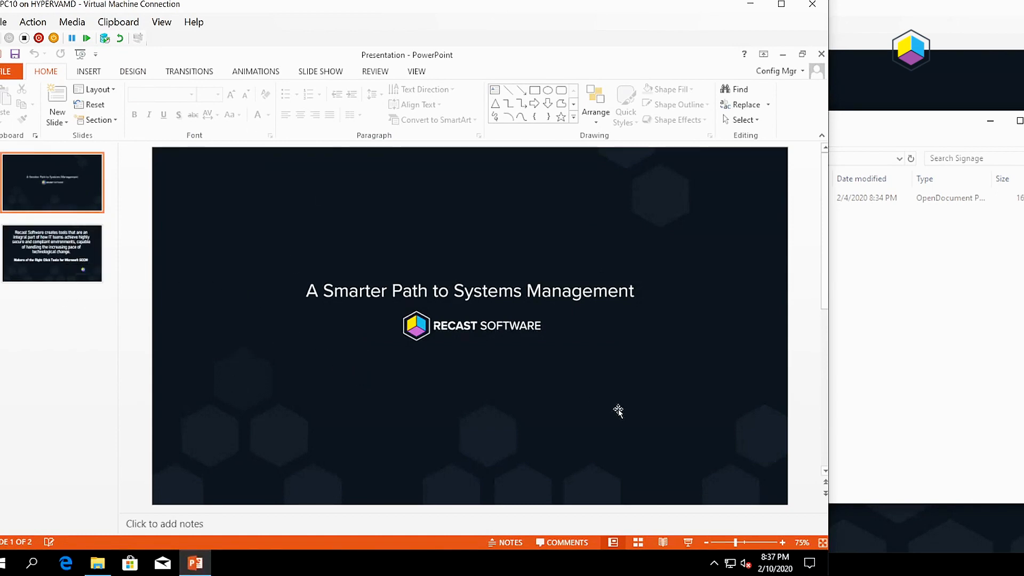
left_click(822, 54)
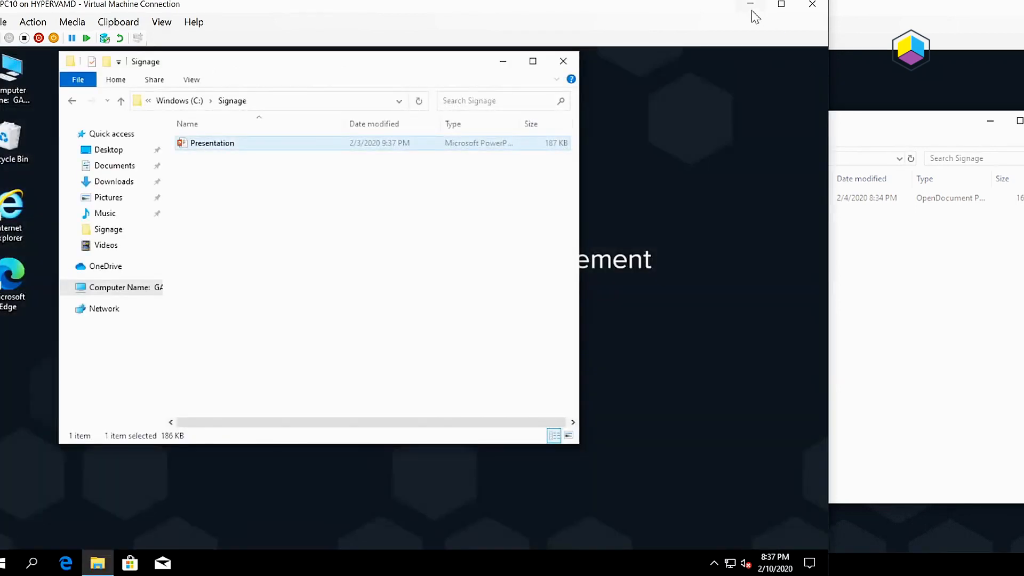
left_click(1023, 4)
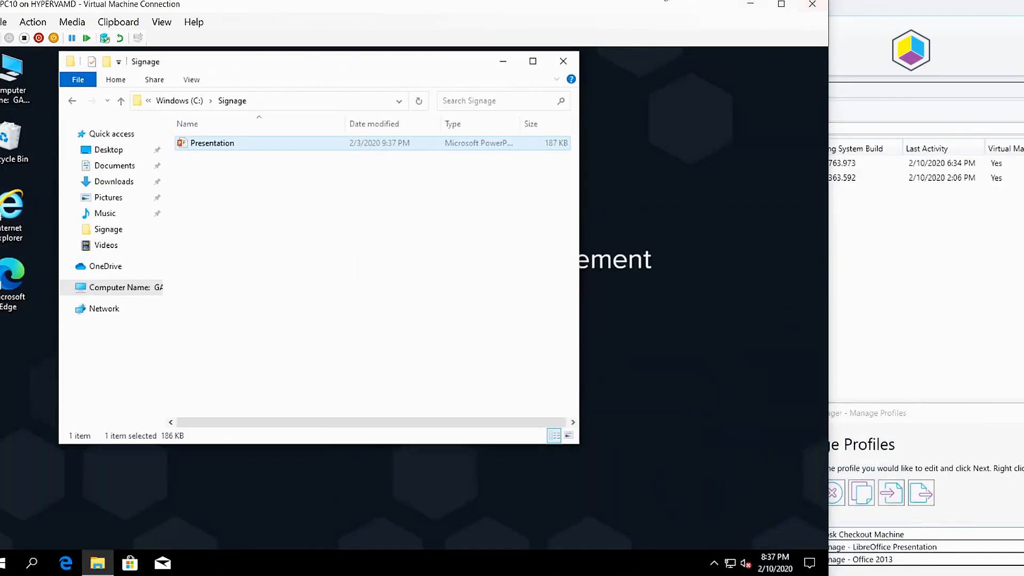
left_click(750, 5)
Review the Digital Signage - LibreOffice Presentation profile's selected configurations, automatic login settings, and the simpress path and arguments for shell replacement.
left_click_drag(916, 414, 743, 289)
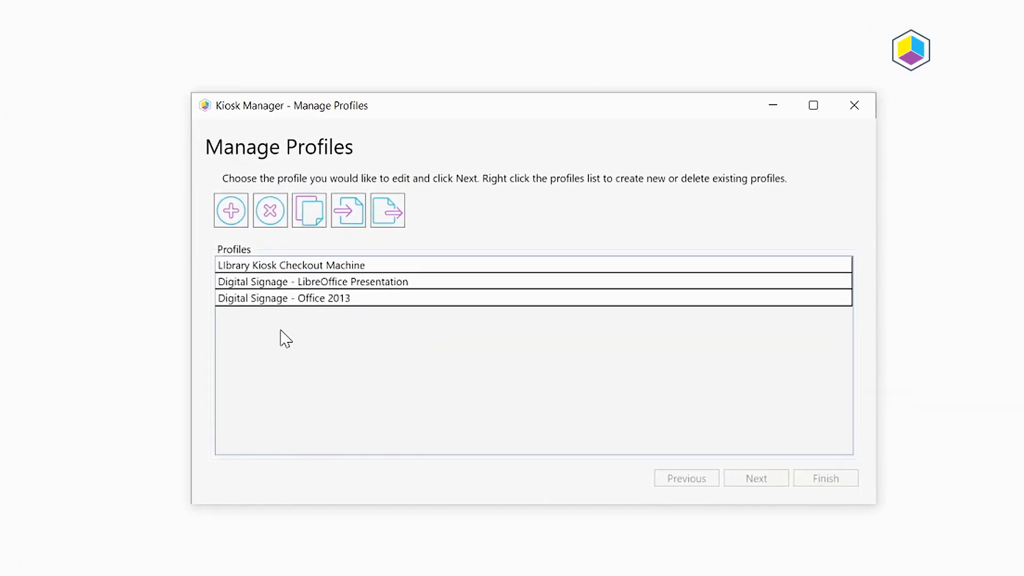
left_click(387, 282)
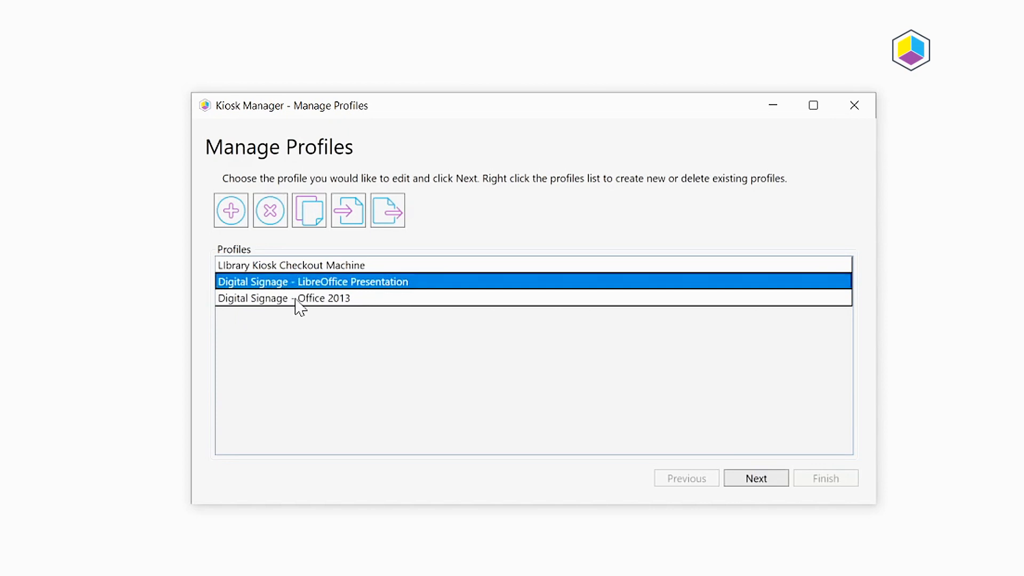
left_click(754, 479)
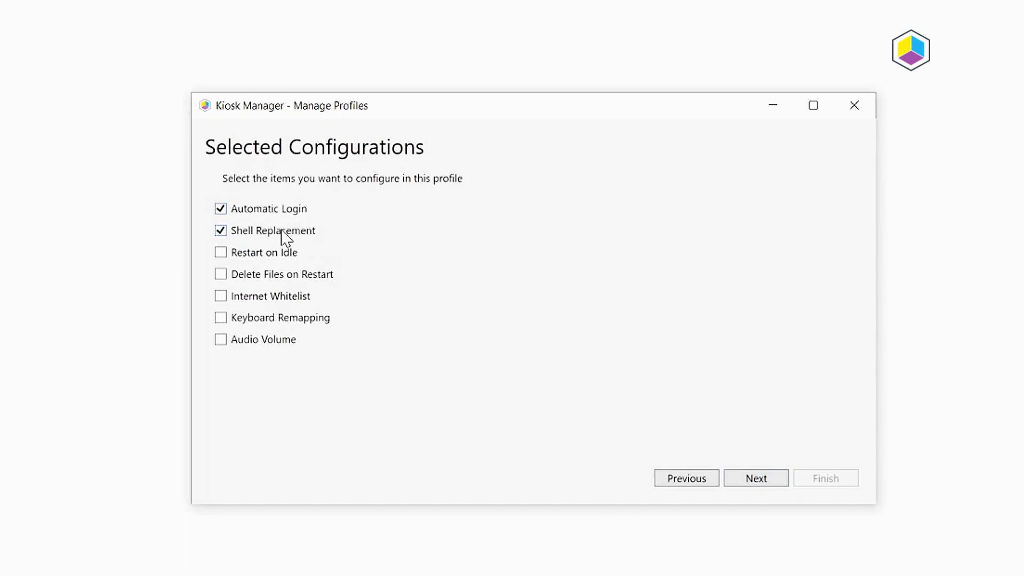
left_click(757, 482)
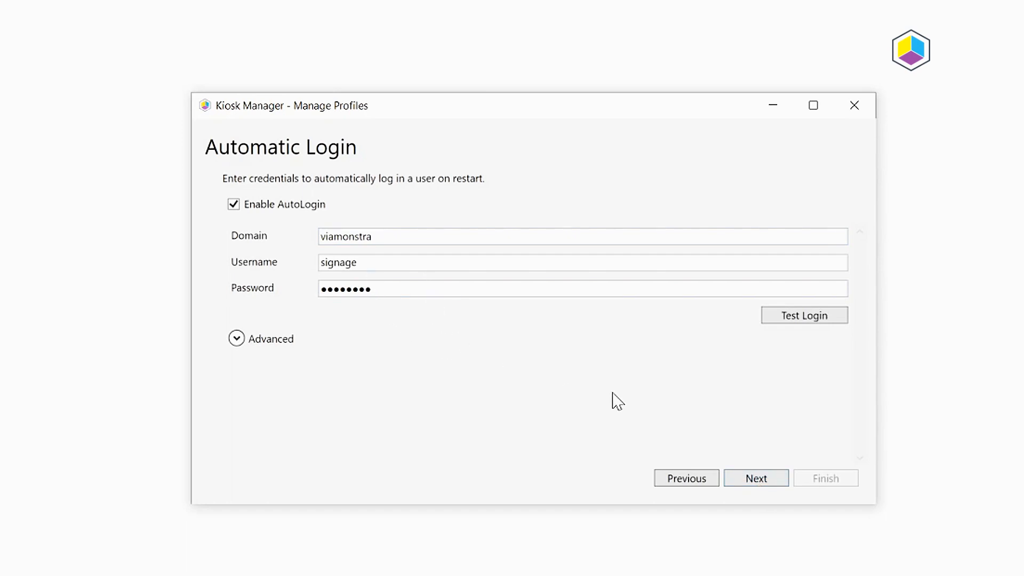
left_click(762, 482)
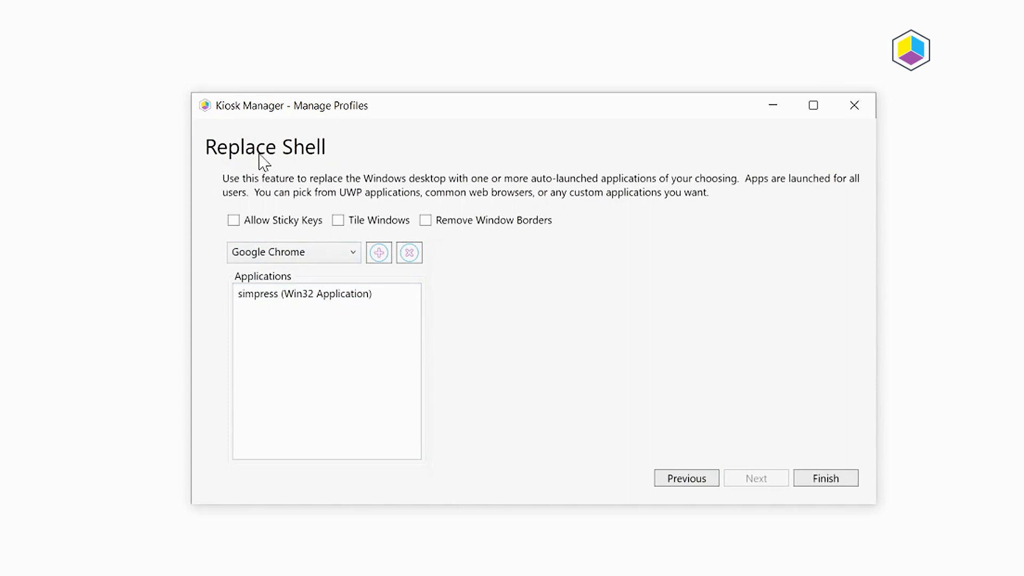
left_click(326, 295)
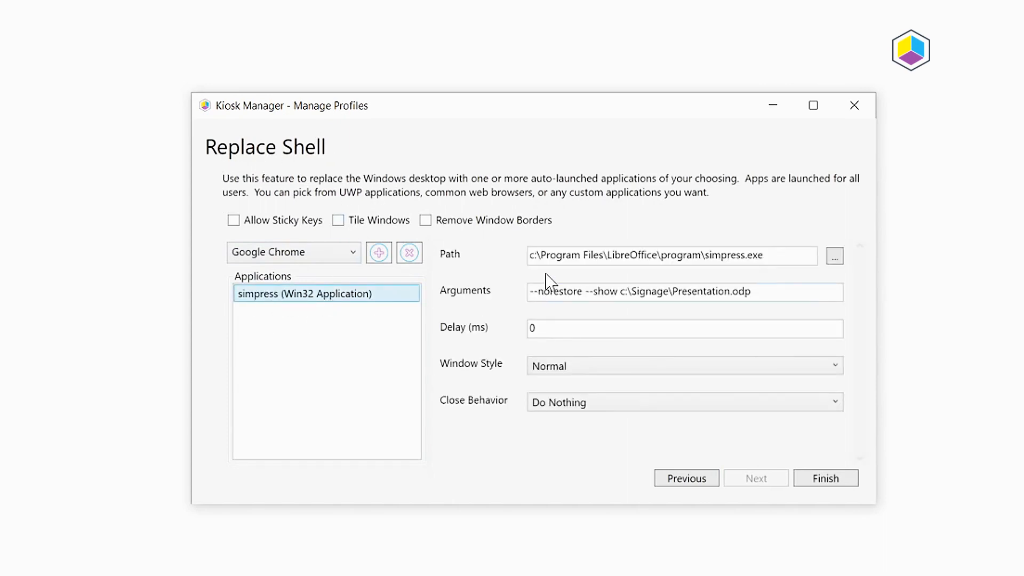
left_click_drag(783, 255, 447, 257)
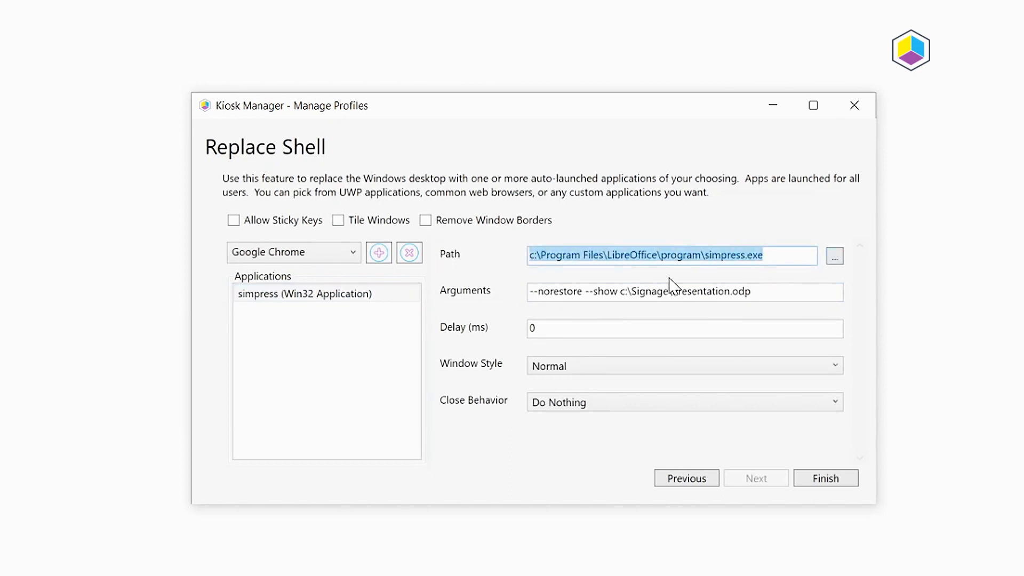
left_click(768, 255)
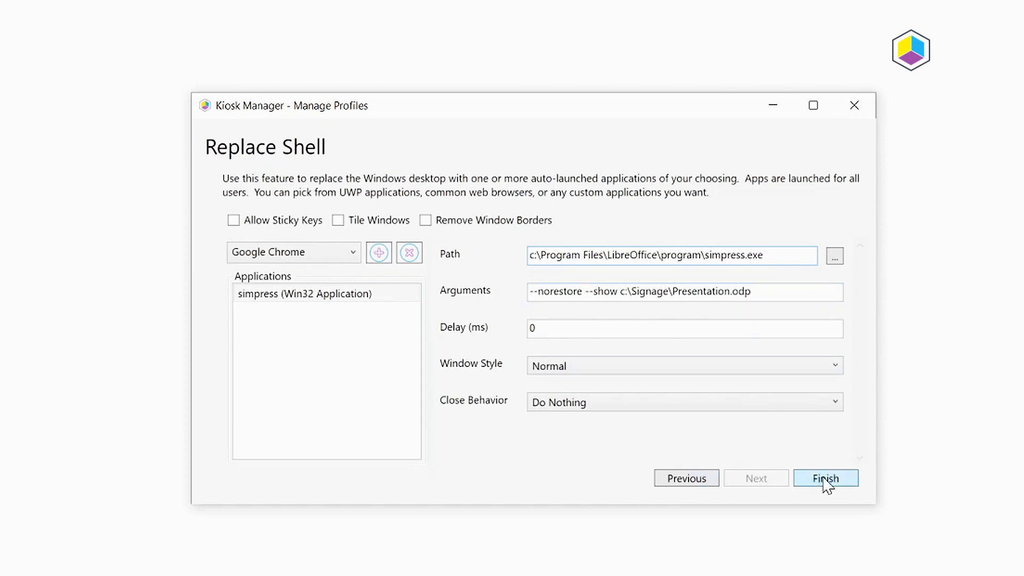
Review the Digital Signage - Office 2013 profile's automatic login and the POWERPNT application's path, arguments and window style for shell replacement.
left_click(682, 479)
left_click(686, 481)
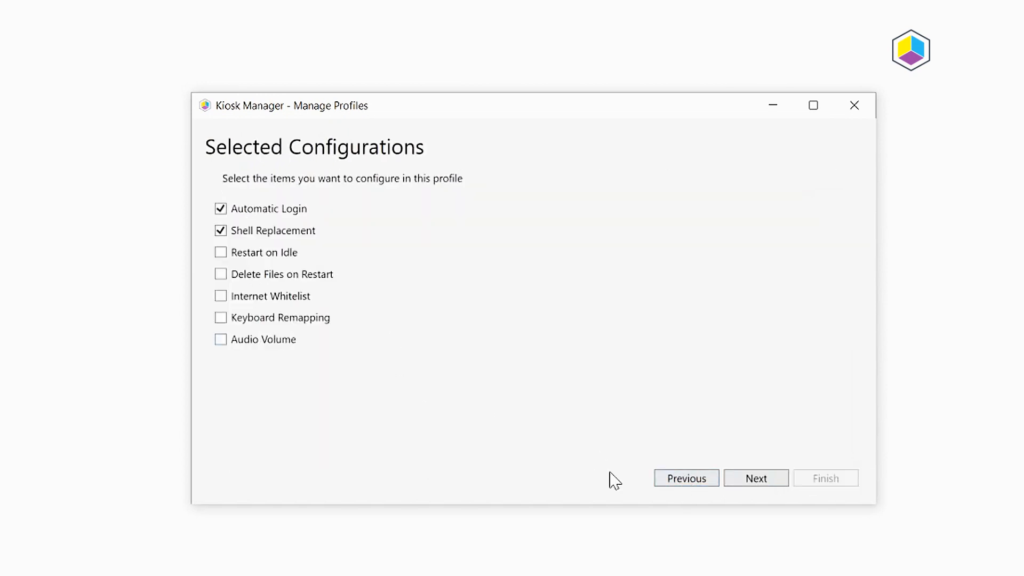
left_click(686, 479)
left_click(321, 298)
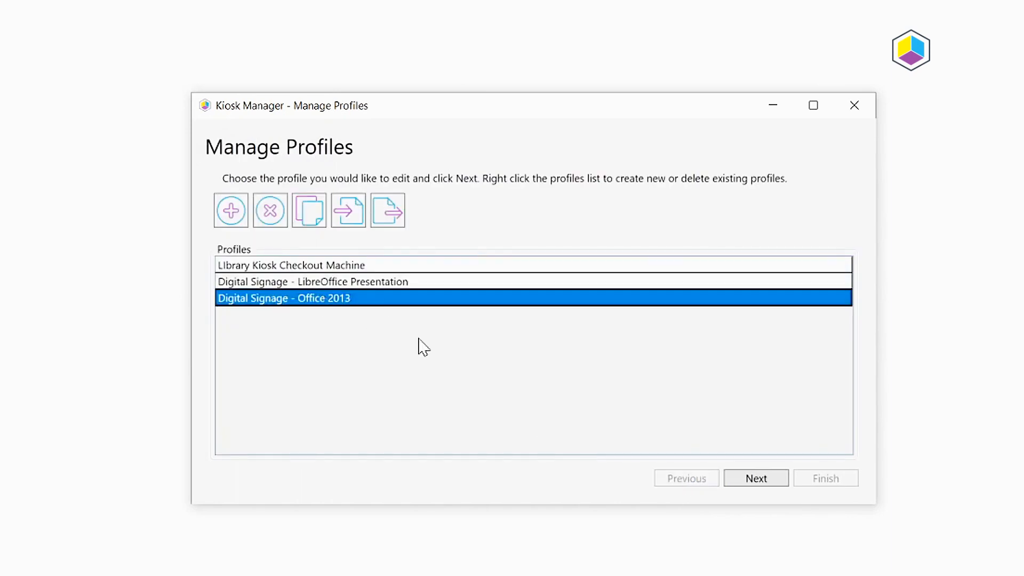
left_click(772, 483)
left_click(772, 483)
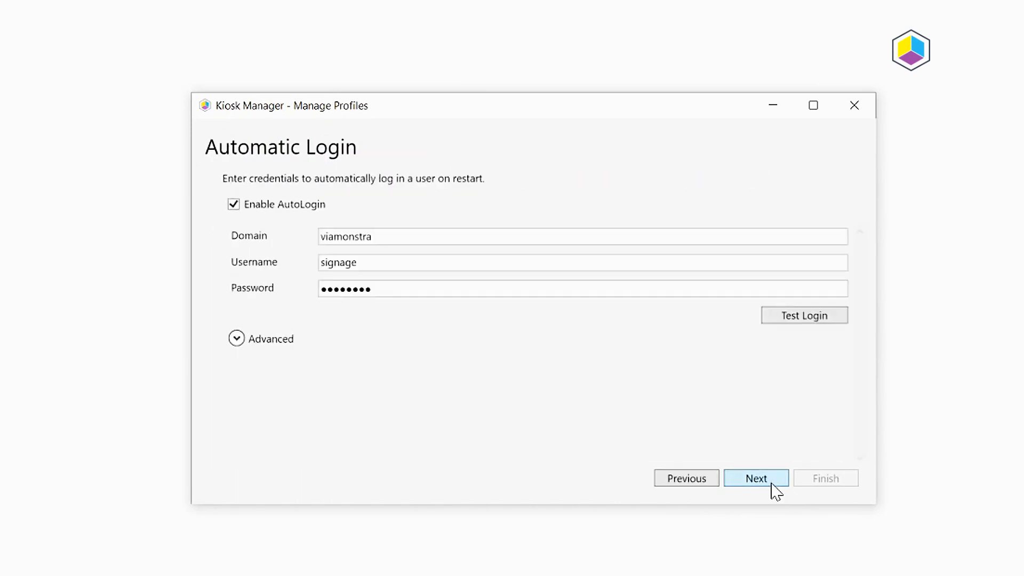
left_click(768, 484)
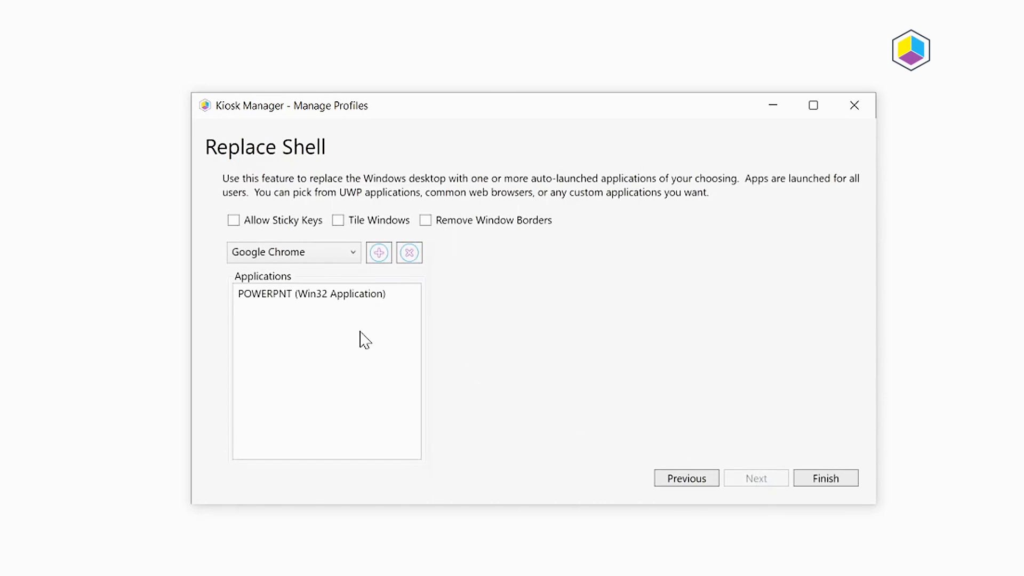
left_click(344, 296)
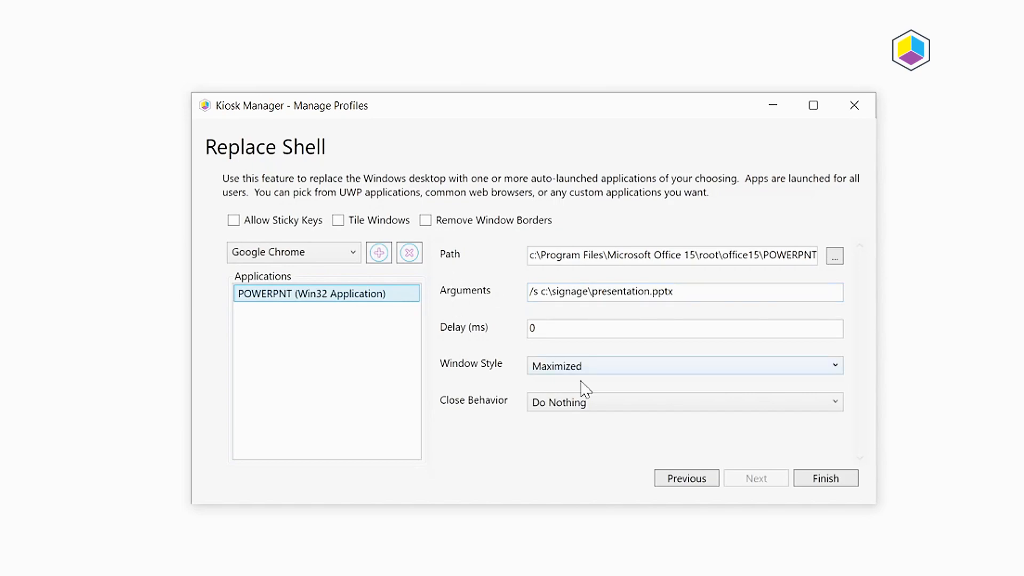
left_click(825, 478)
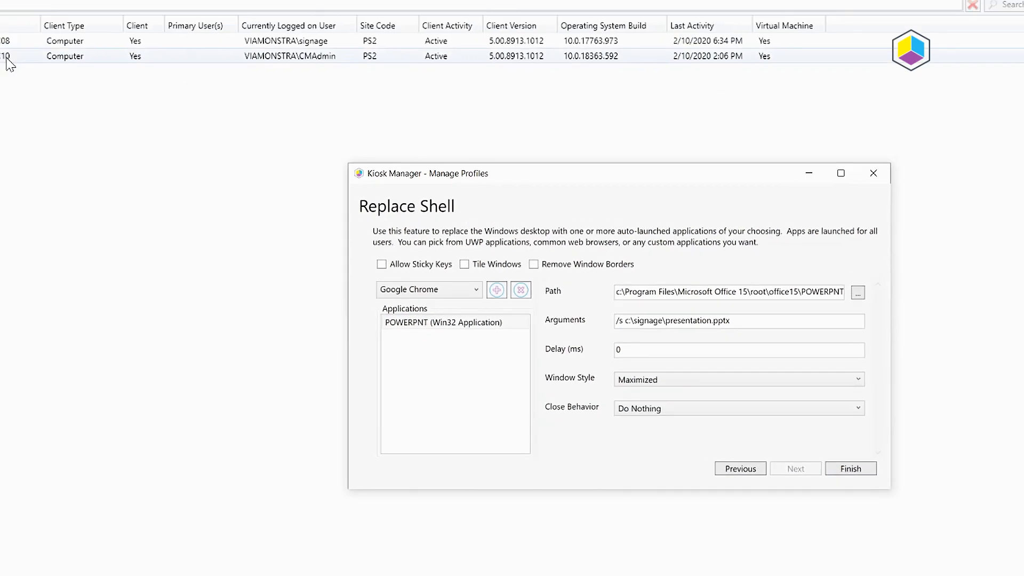
Apply the Digital Signage - LibreOffice Presentation kiosk profile to GARYTOWN-PC08 with immediate deployment.
left_click(226, 138)
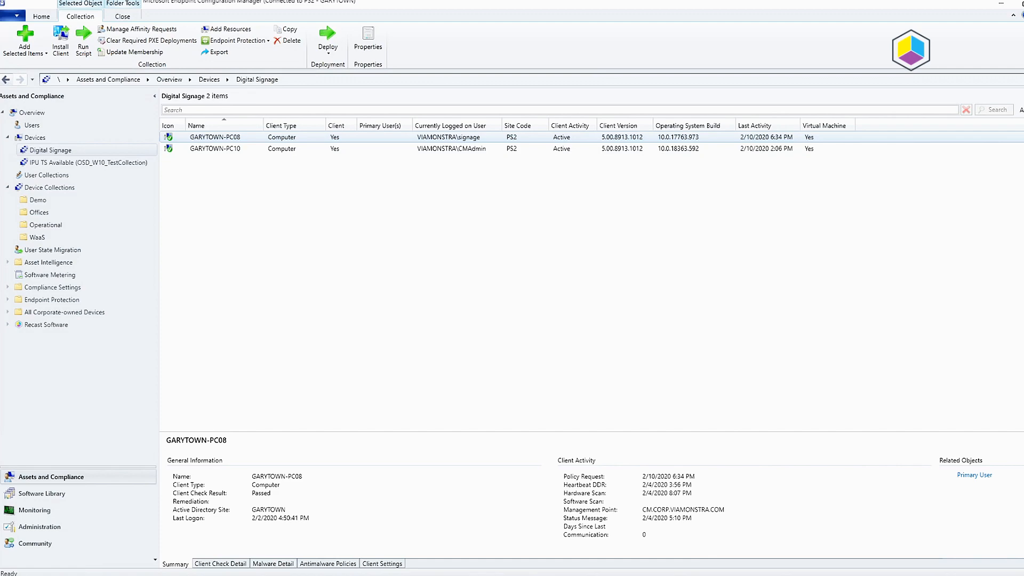
left_click(222, 554)
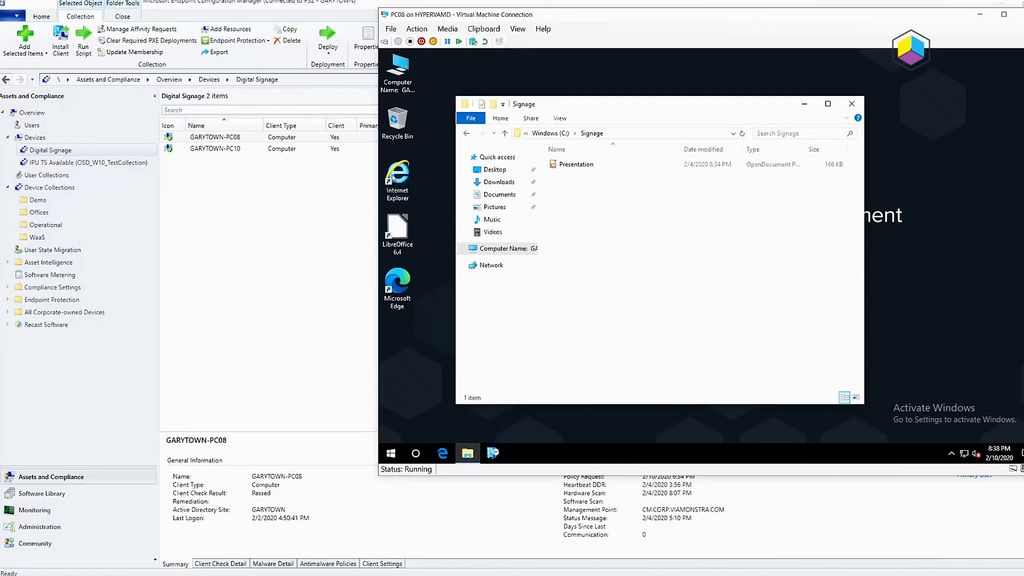
right_click(238, 137)
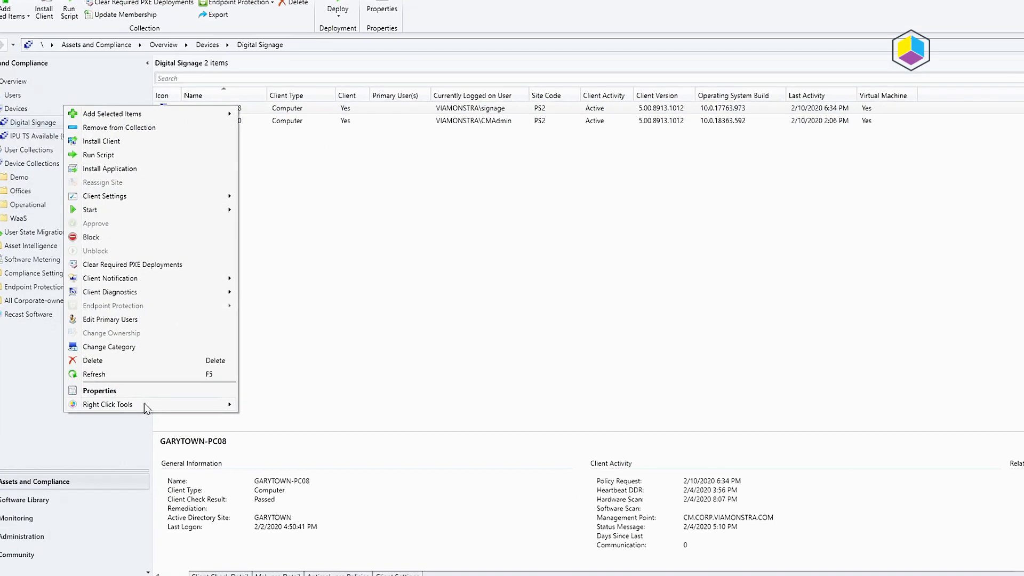
mouse_move(144, 404)
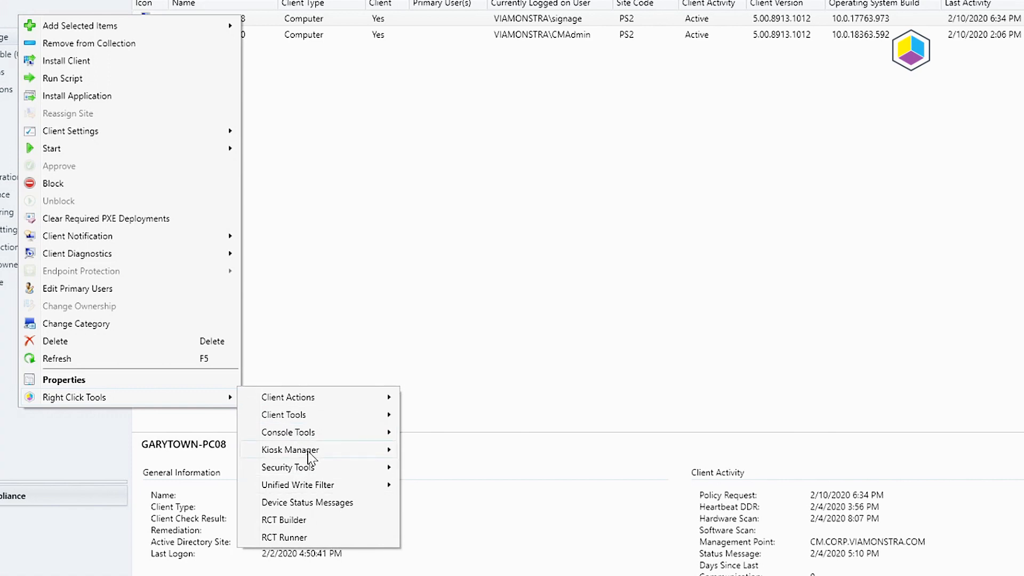
mouse_move(309, 456)
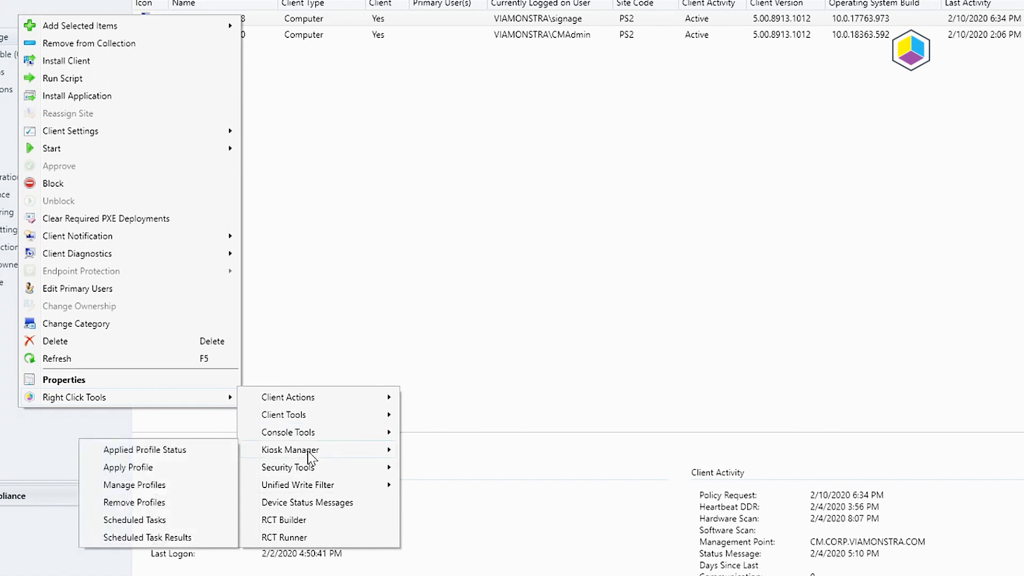
left_click(140, 471)
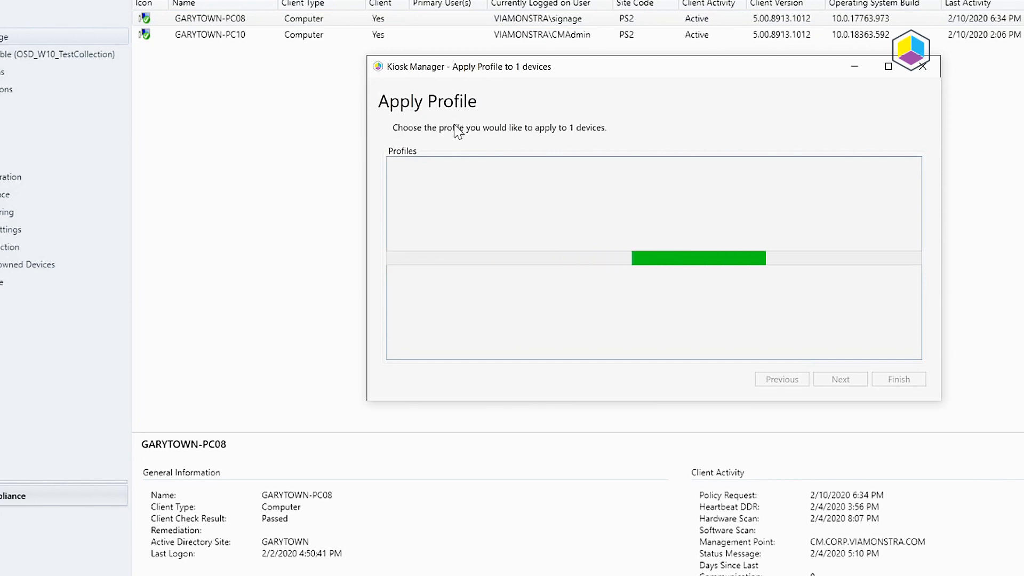
left_click(467, 179)
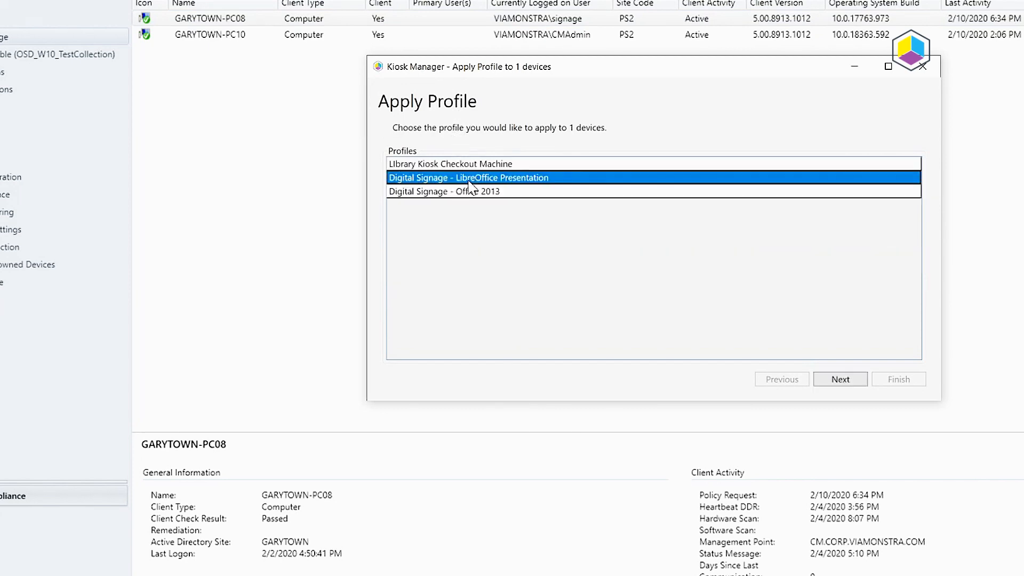
left_click(848, 381)
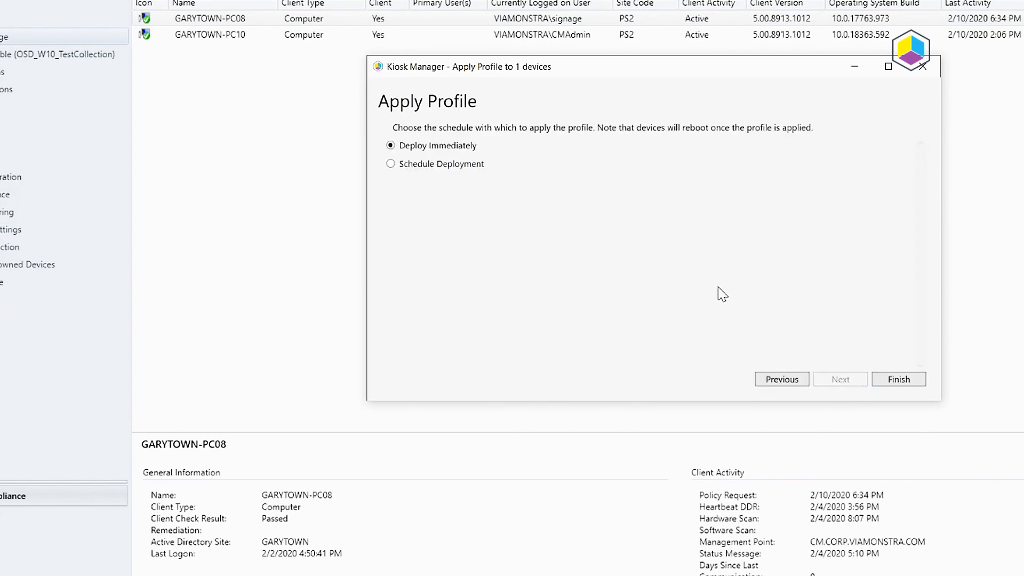
left_click(901, 380)
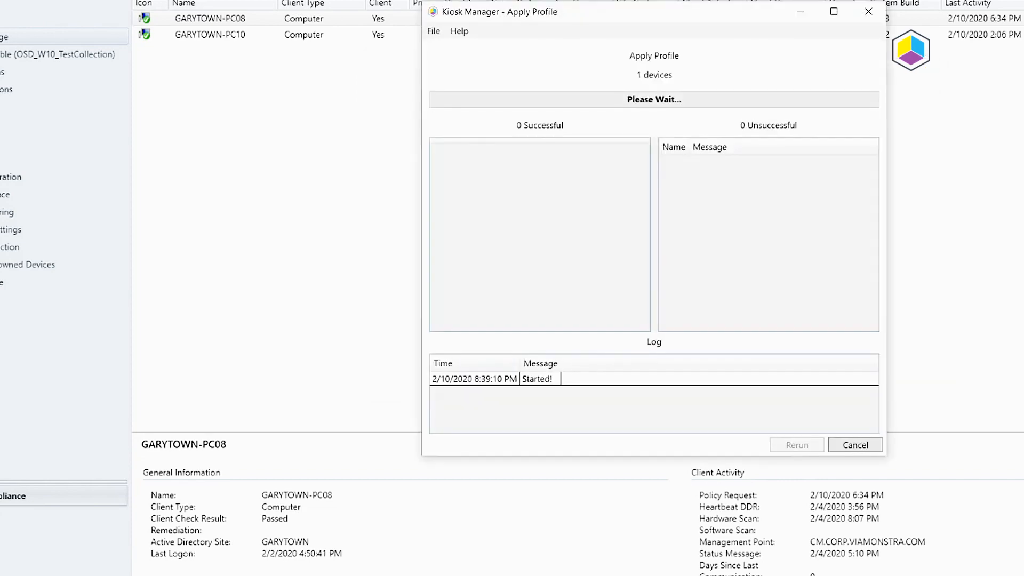
Show the PC08 virtual machine to watch the profile deployment, close the Apply Profile results, and arrange the PC10 machine beside the console.
left_click(241, 560)
left_click_drag(853, 0, 415, 0)
left_click(434, 573)
left_click_drag(674, 13, 1023, 51)
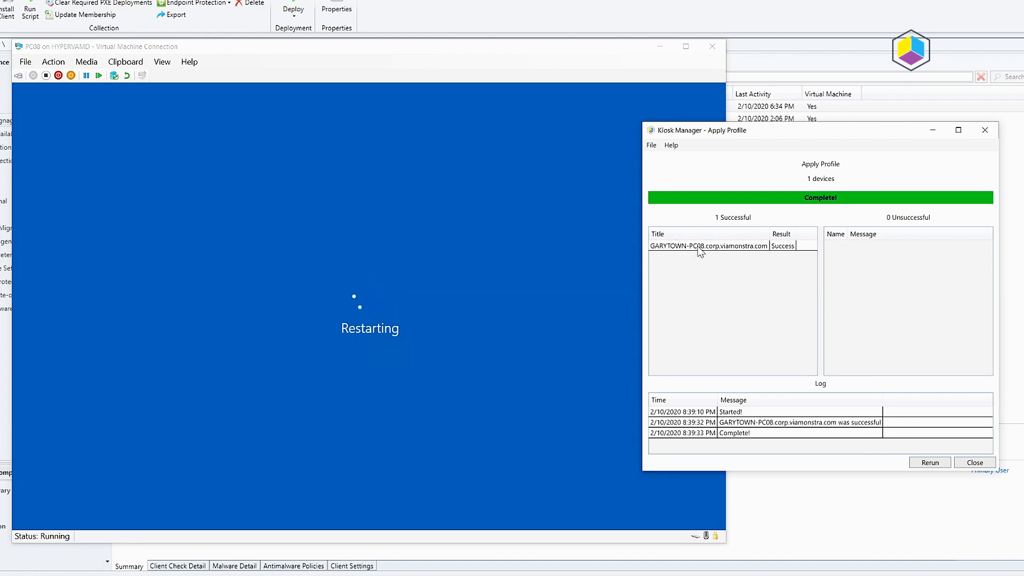
left_click(974, 462)
left_click_drag(422, 51, 773, 13)
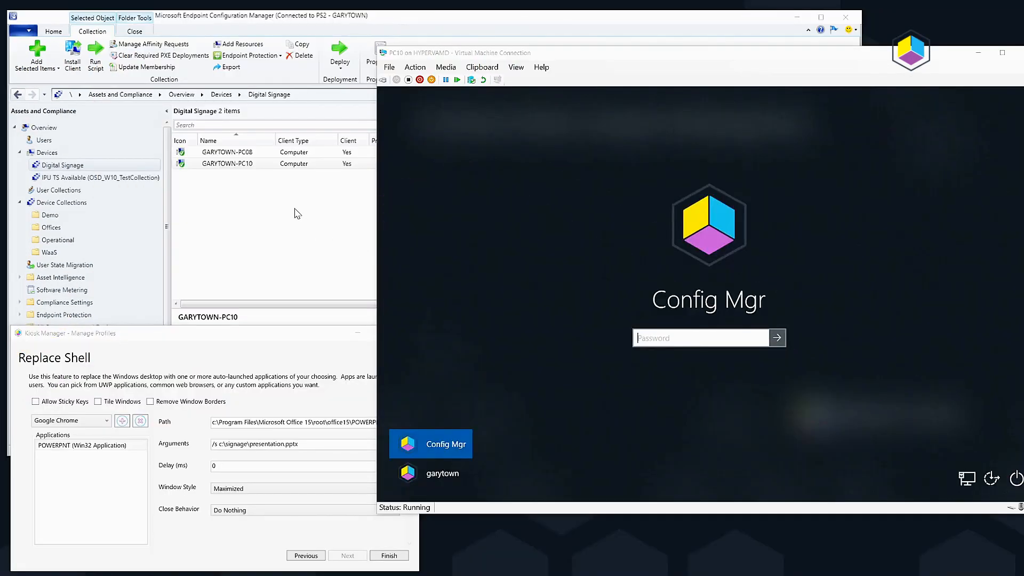
Apply the Digital Signage - Office 2013 kiosk profile to GARYTOWN-PC10 with immediate deployment.
left_click(243, 165)
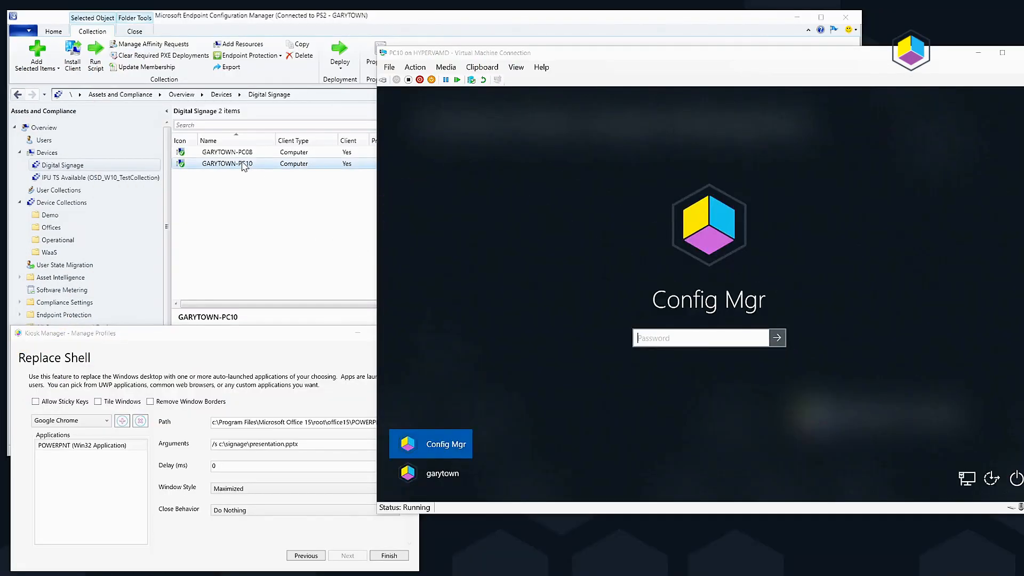
right_click(243, 165)
mouse_move(149, 435)
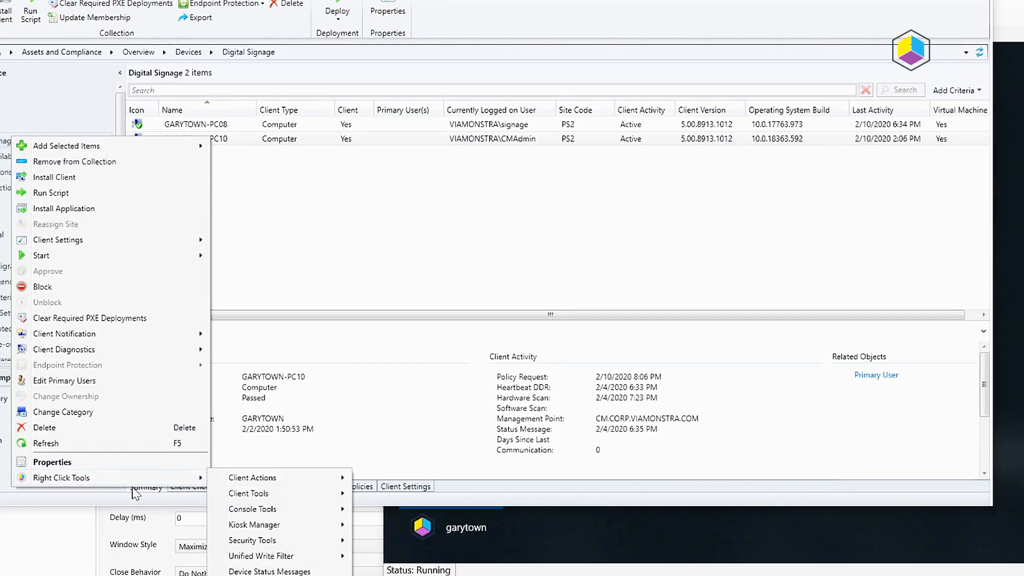
mouse_move(271, 525)
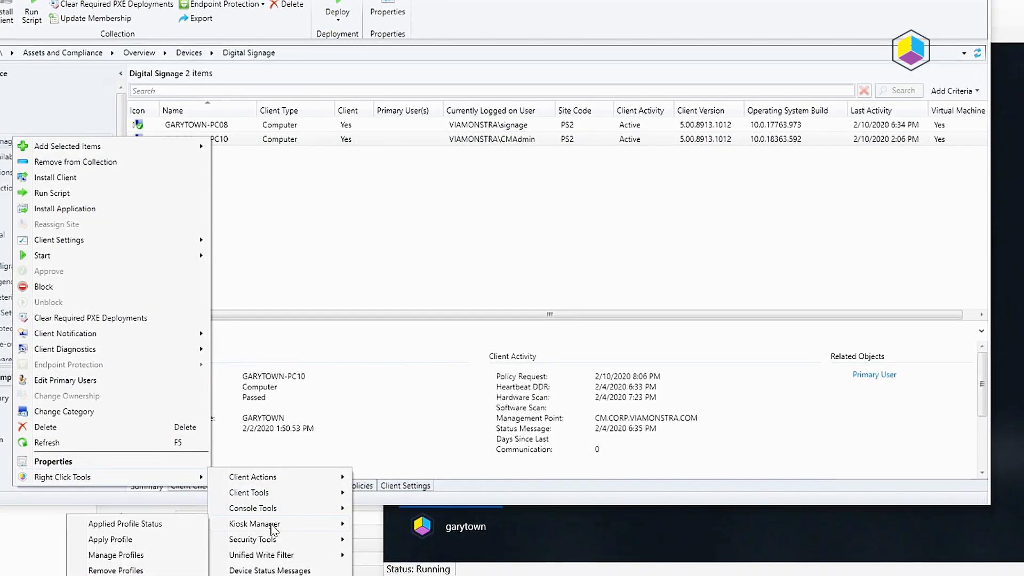
left_click(128, 534)
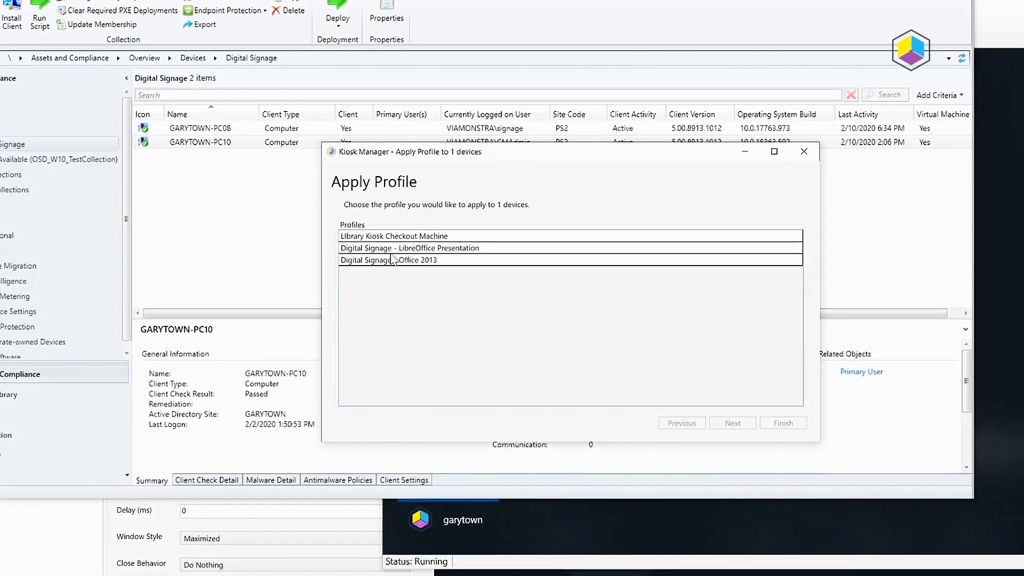
left_click(487, 260)
left_click(734, 426)
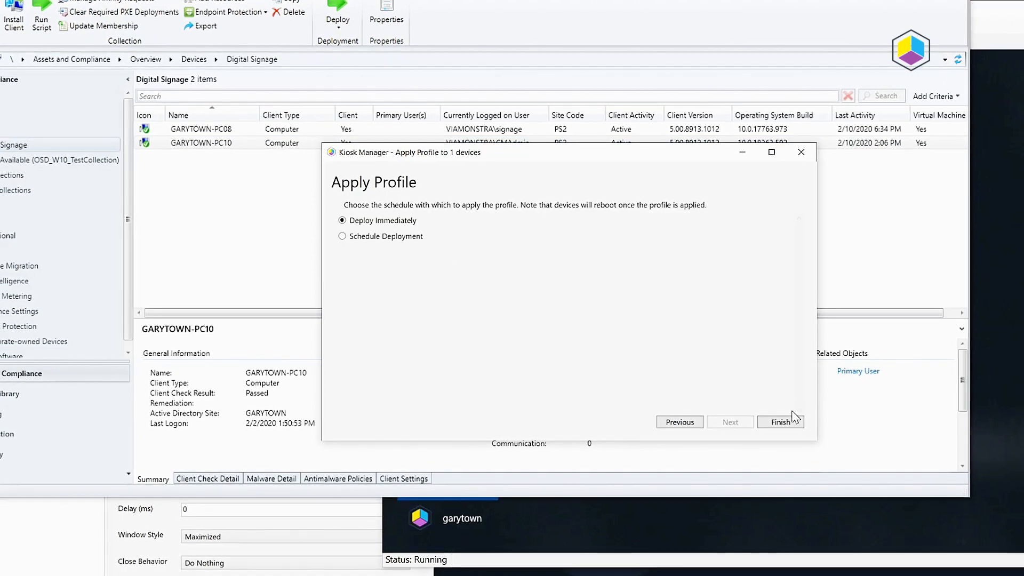
left_click(782, 423)
Examine the full POWERPNT executable path and the slideshow arguments in the Office 2013 profile's Replace Shell settings.
left_click_drag(485, 108, 200, 17)
left_click(205, 568)
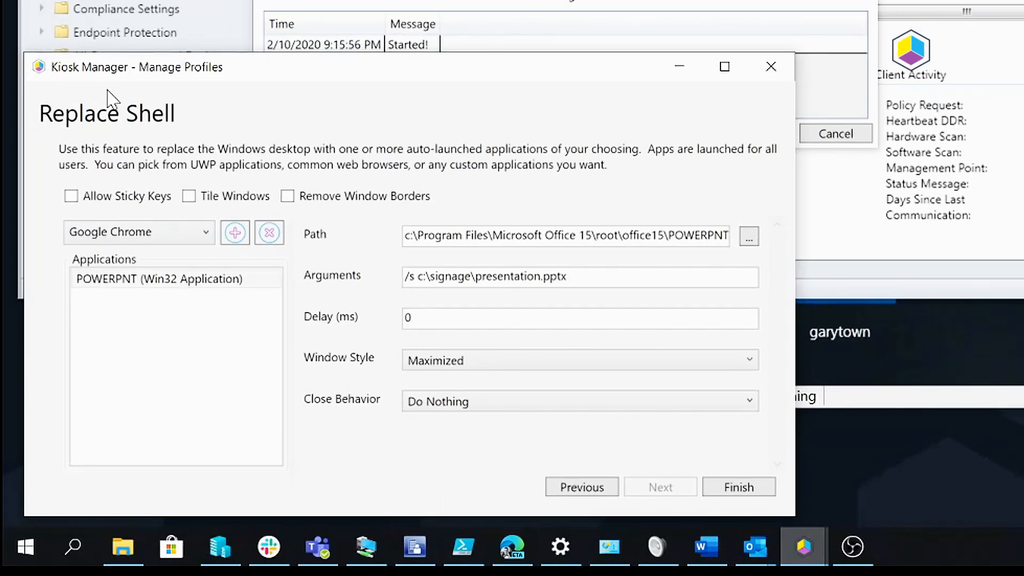
left_click(470, 230)
left_click_drag(623, 235, 729, 235)
left_click(723, 239)
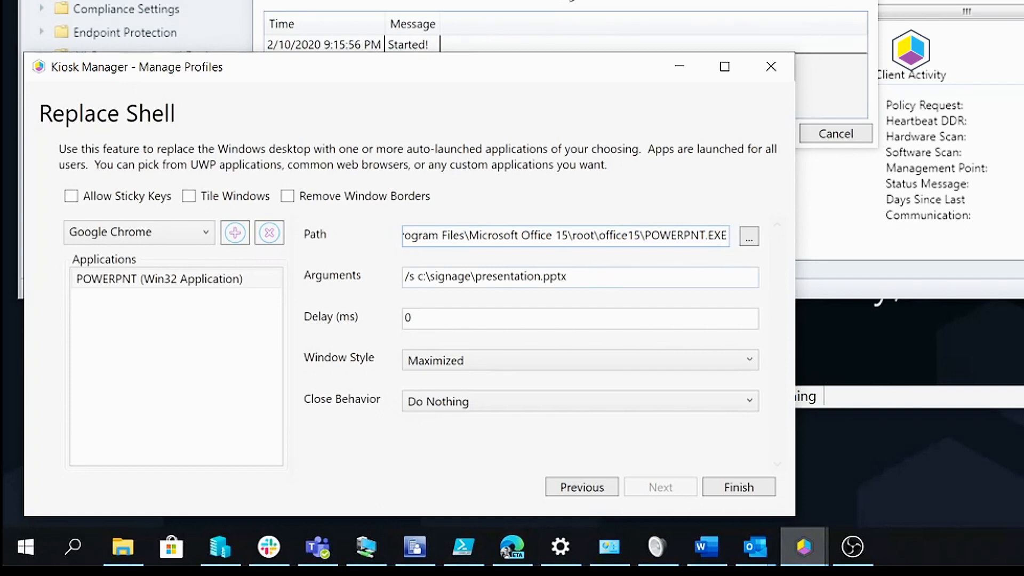
left_click(406, 276)
key("Right")
key("Right")
key("Right")
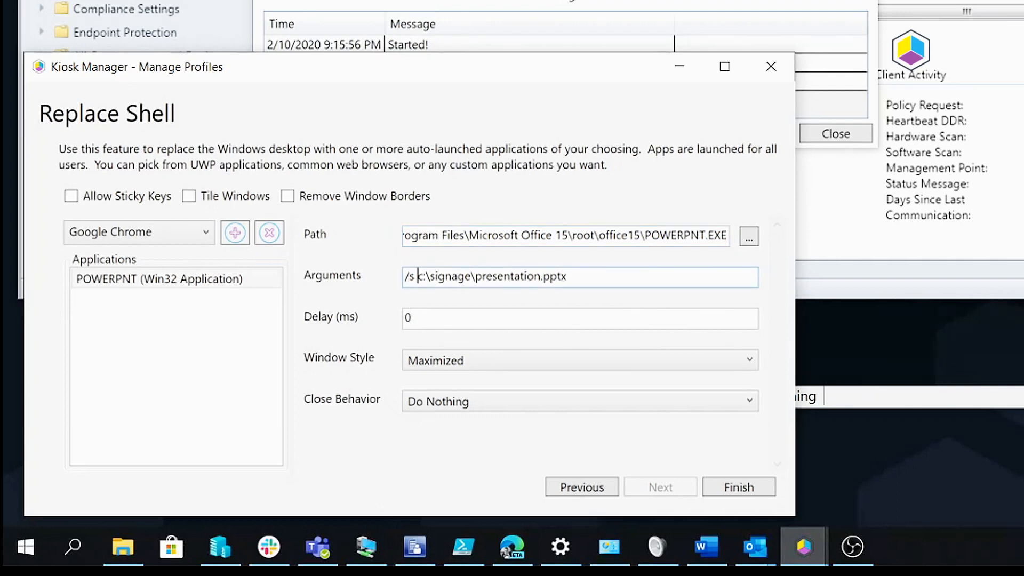
left_click_drag(566, 277, 460, 266)
left_click(424, 276)
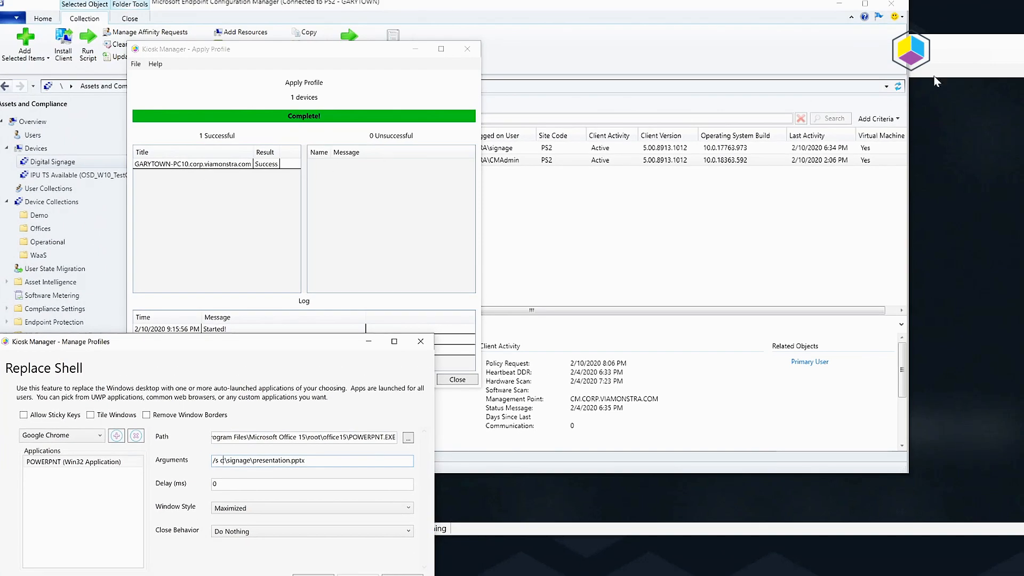
Show the PC10 virtual machine beside the Apply Profile results and review the profile's automatic login settings.
left_click(939, 48)
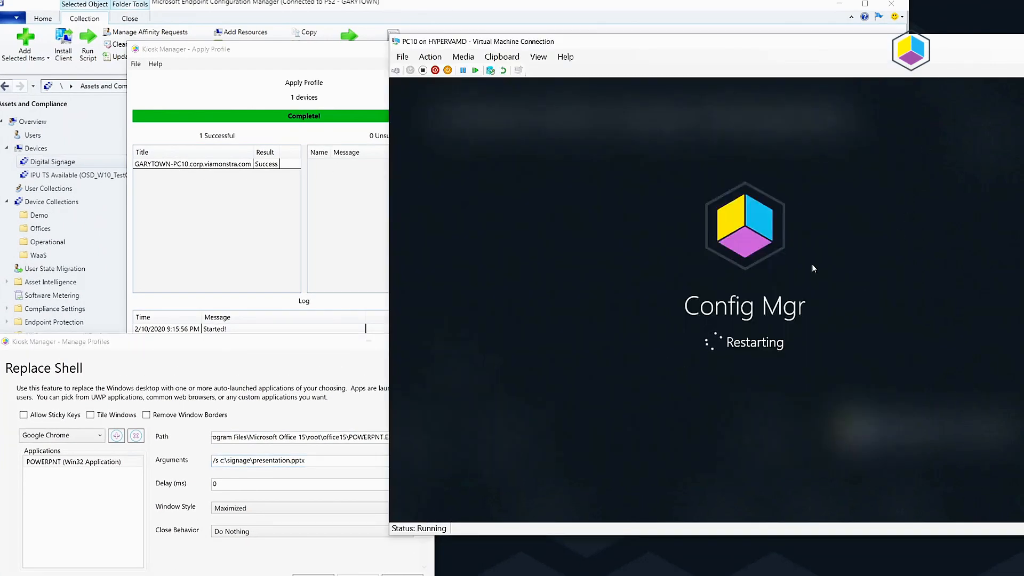
left_click_drag(334, 50, 243, 18)
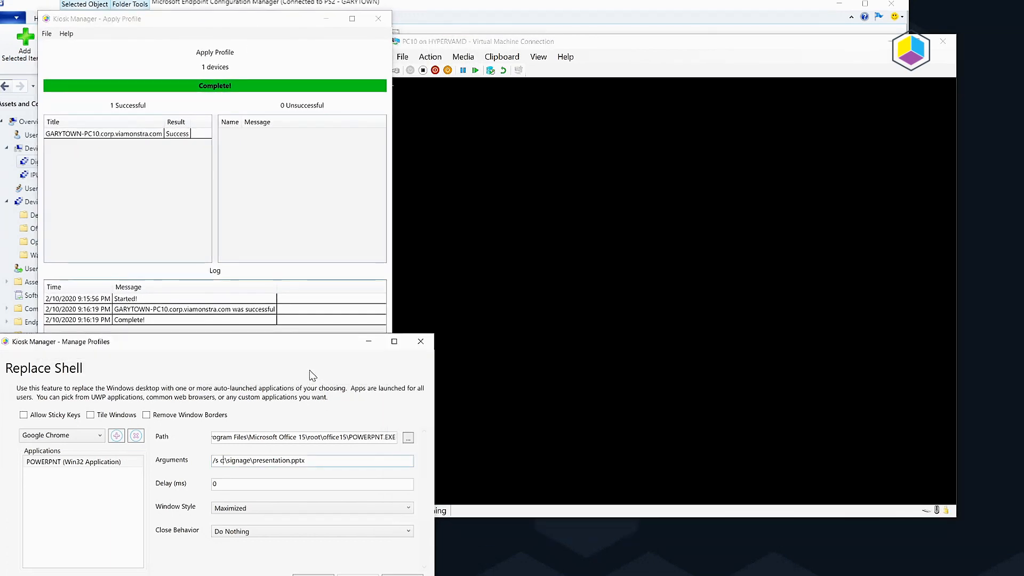
left_click(311, 375)
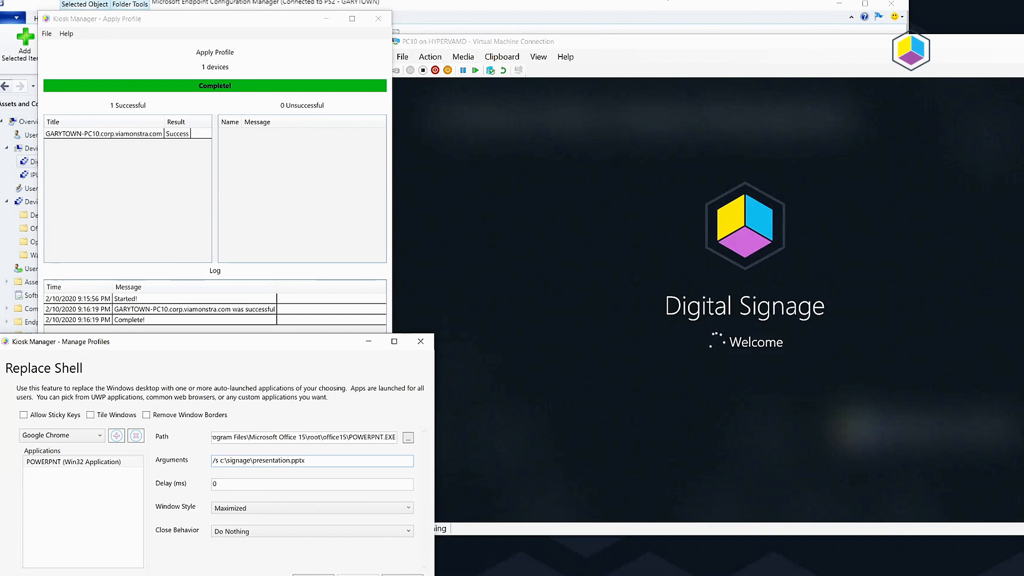
left_click(631, 48)
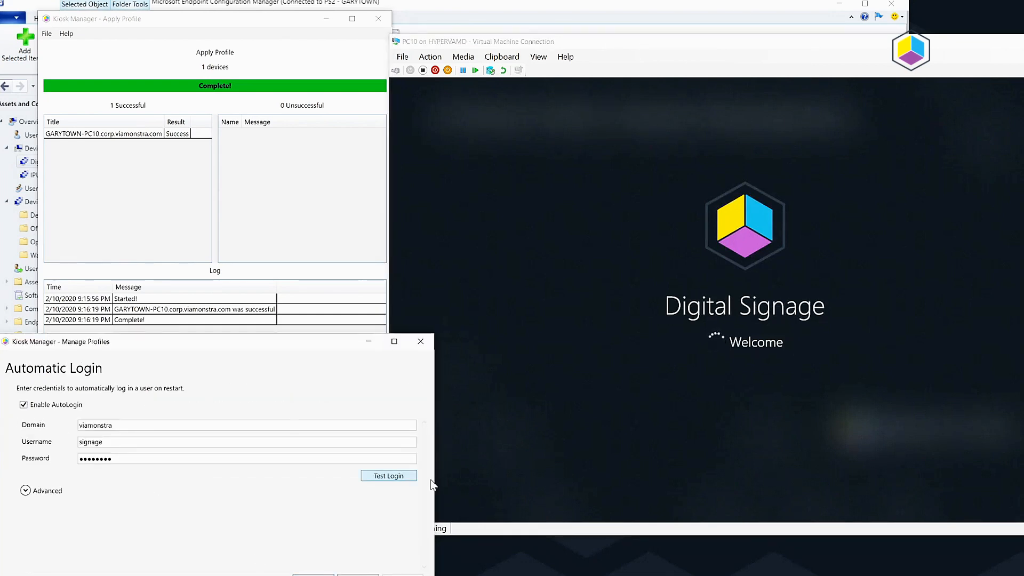
left_click(380, 482)
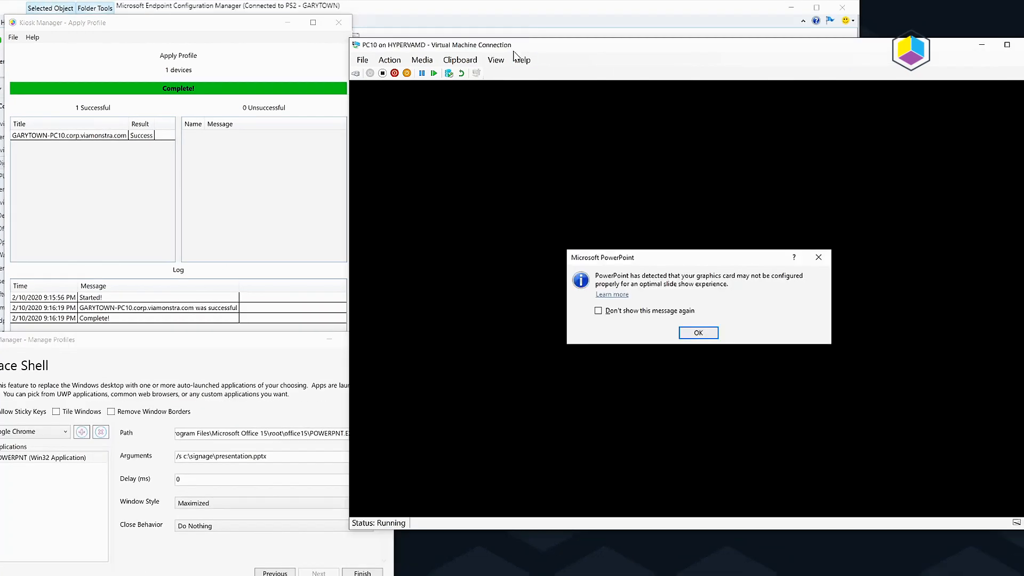
Set PowerPoint's graphics card message on PC10 not to show again and dismiss it.
left_click(637, 311)
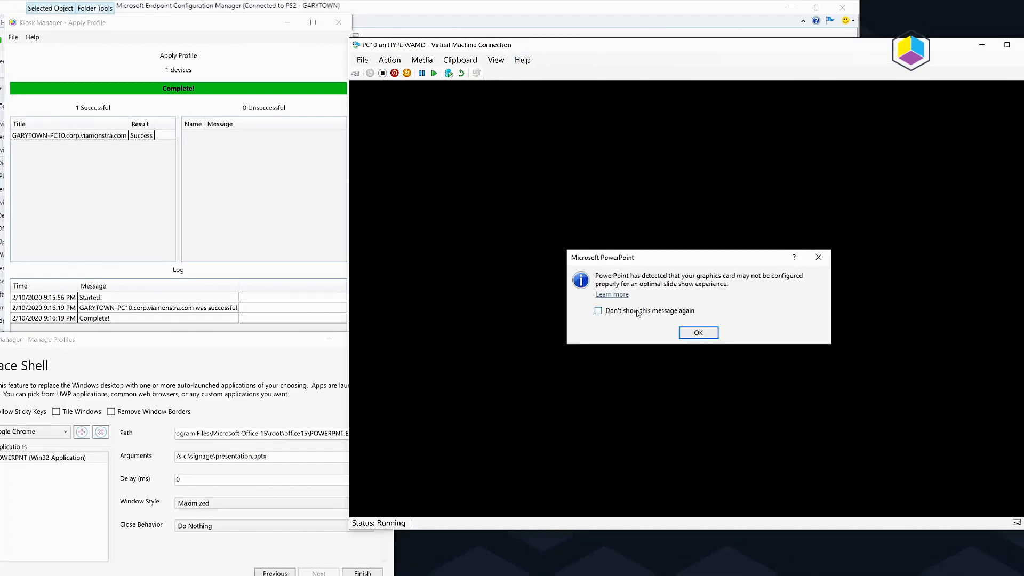
left_click(699, 334)
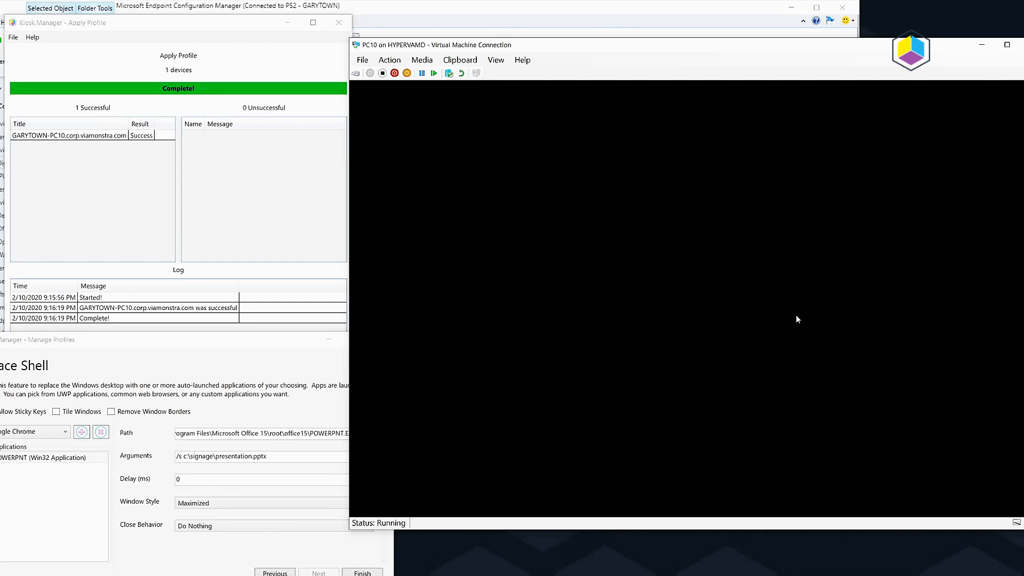